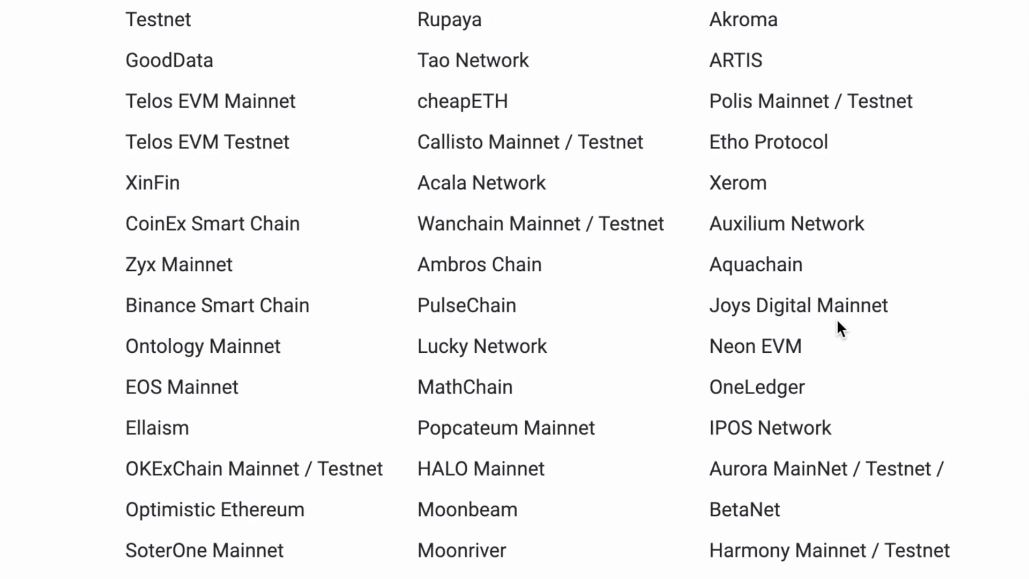
scroll(838, 320, "down", 3)
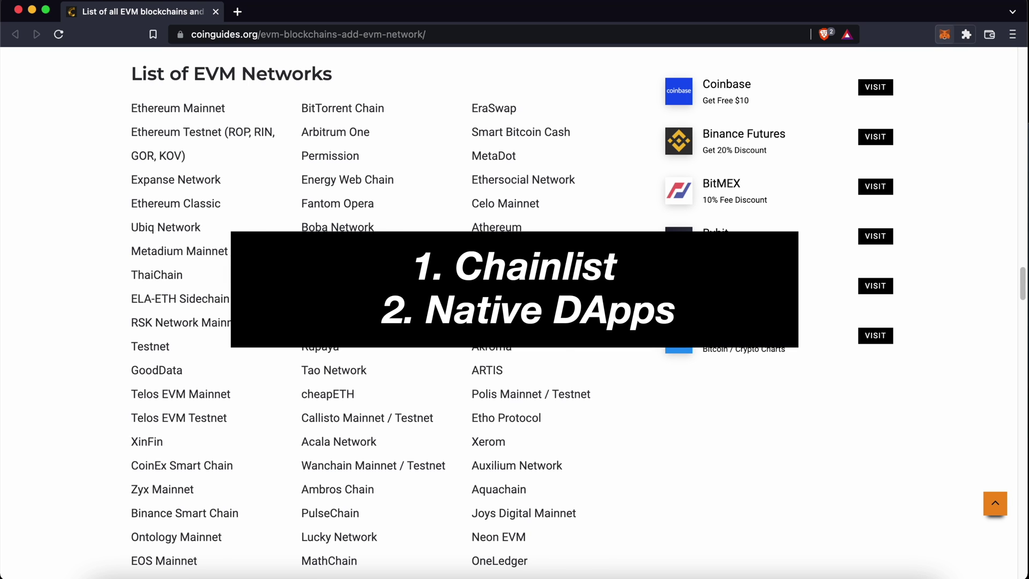
Scroll through the CoinGuides list of EVM networks
scroll(375, 311, "down", 2)
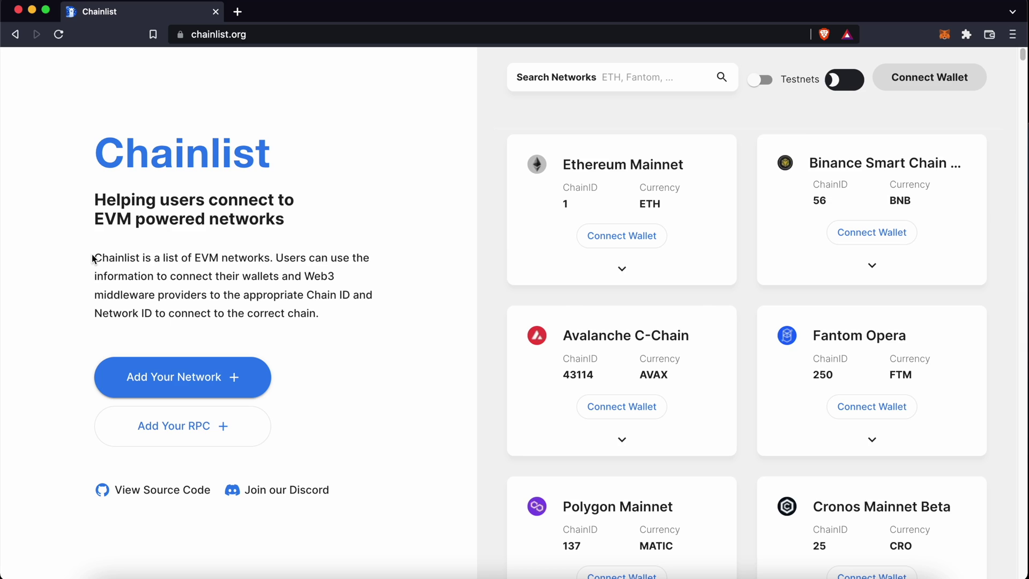
Connect the MetaMask wallet to Chainlist
left_click_drag(92, 254, 272, 252)
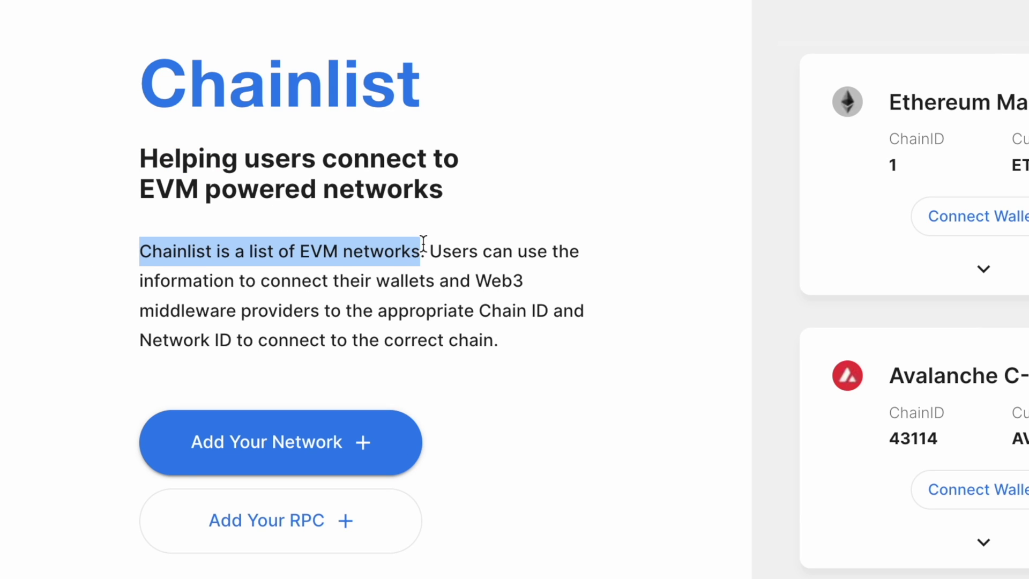
left_click(920, 118)
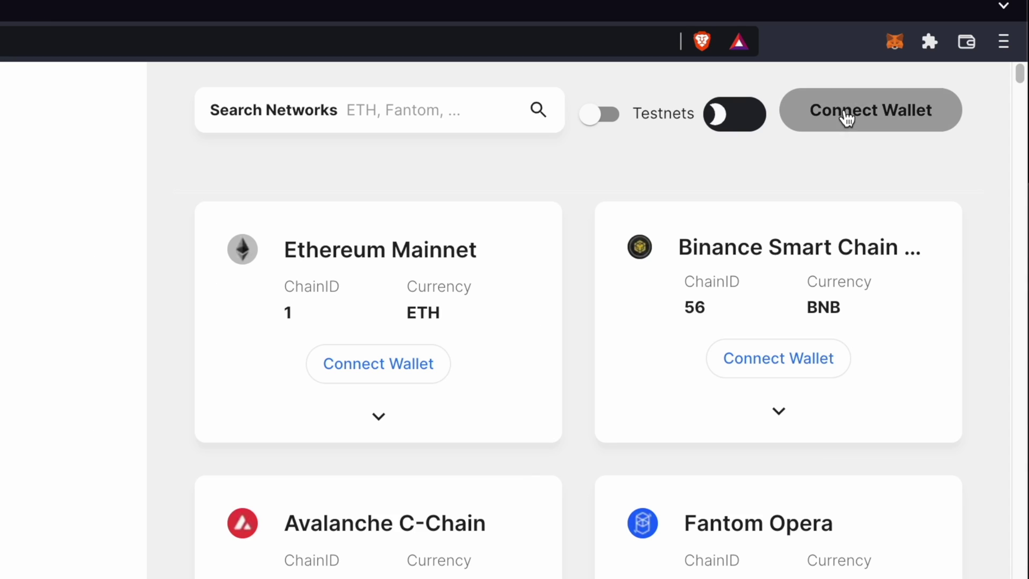
left_click(915, 82)
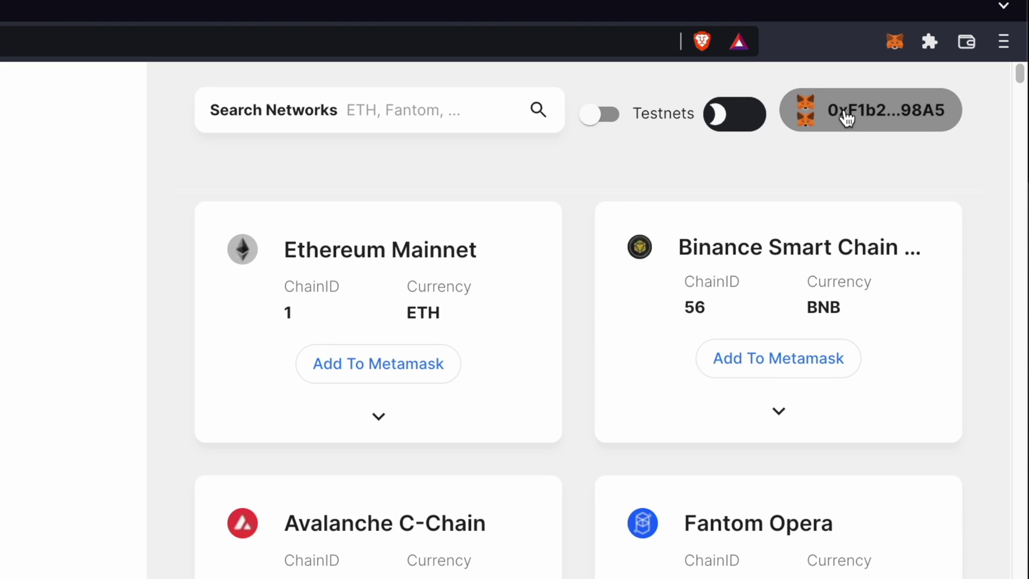
Search Chainlist for 'MOONR' and request adding Binance Smart Chain Mainnet (chain ID 56) to MetaMask
scroll(630, 318, "down", 13)
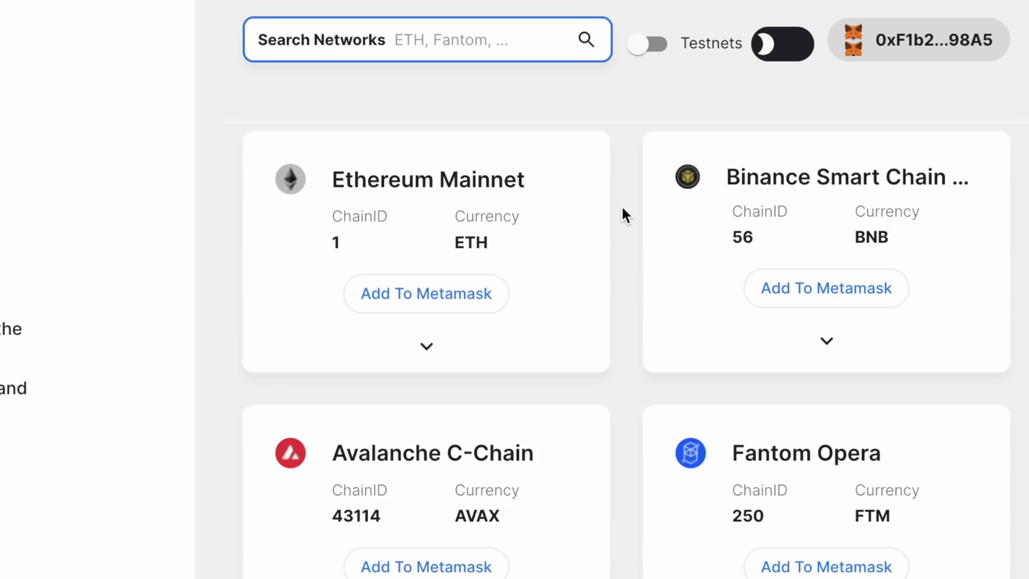
type("MOONR")
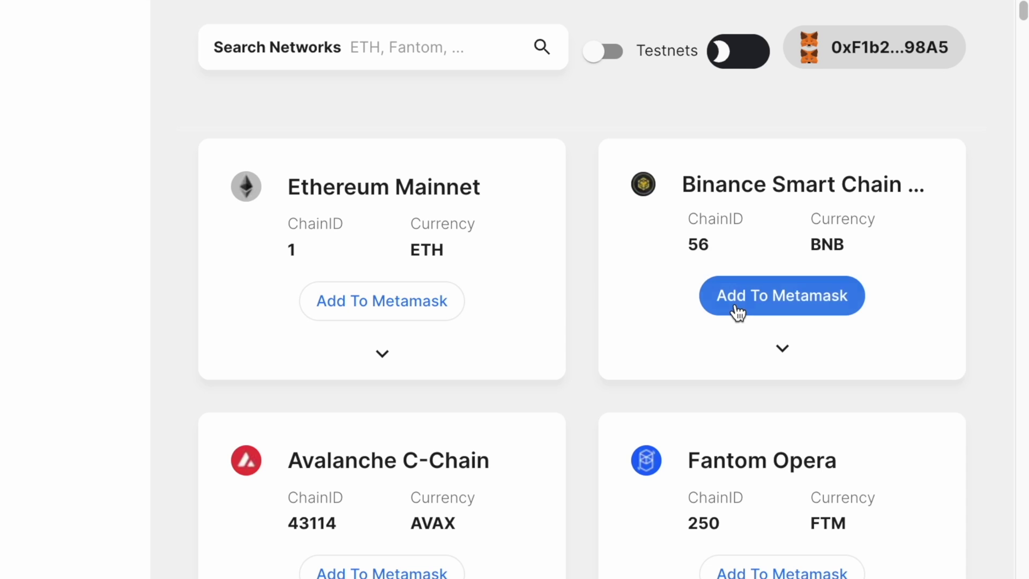
left_click(738, 312)
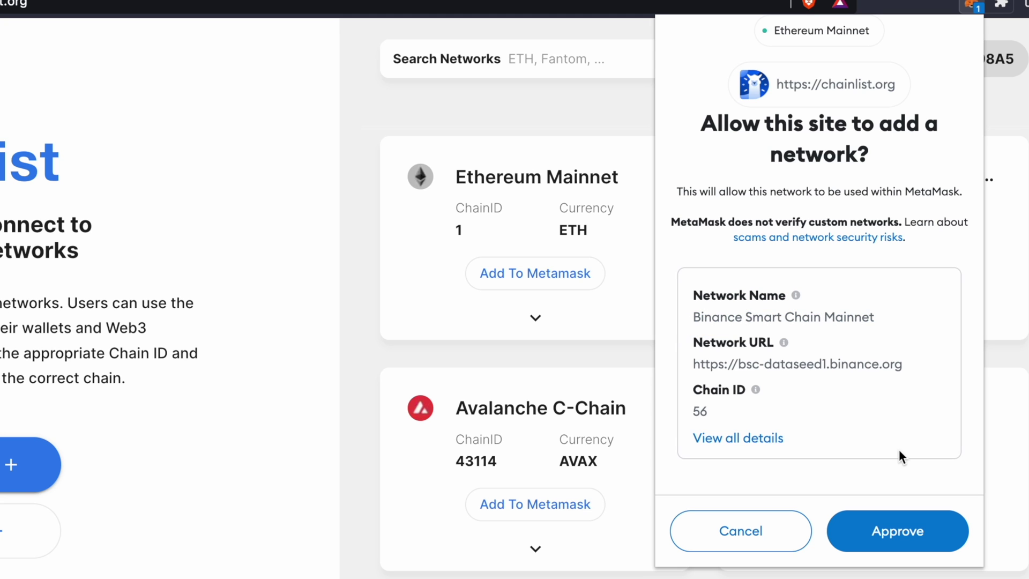
Approve Binance Smart Chain Mainnet, switch the wallet to it, and check MetaMask's network list
left_click(898, 536)
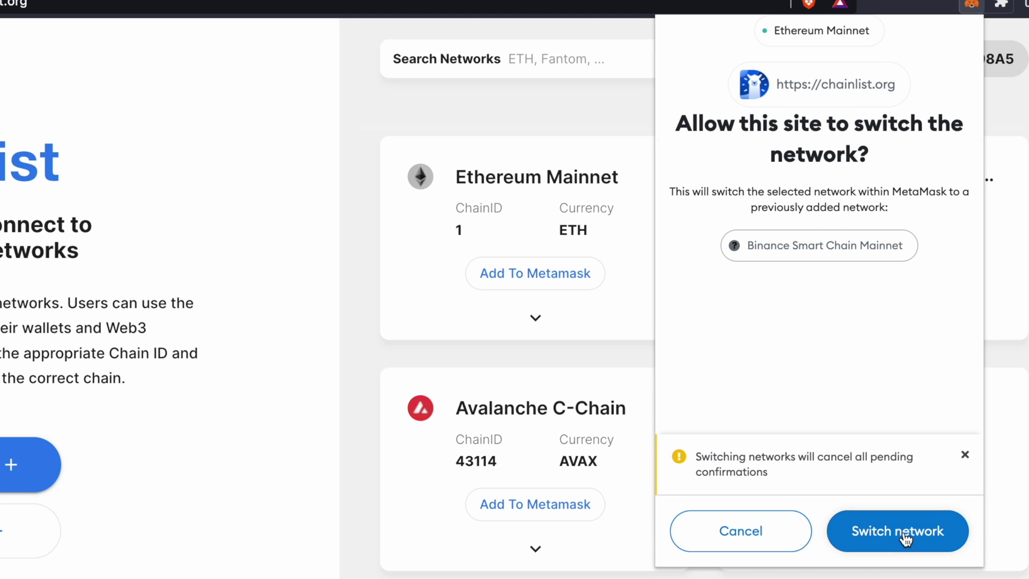
left_click(906, 536)
left_click(799, 60)
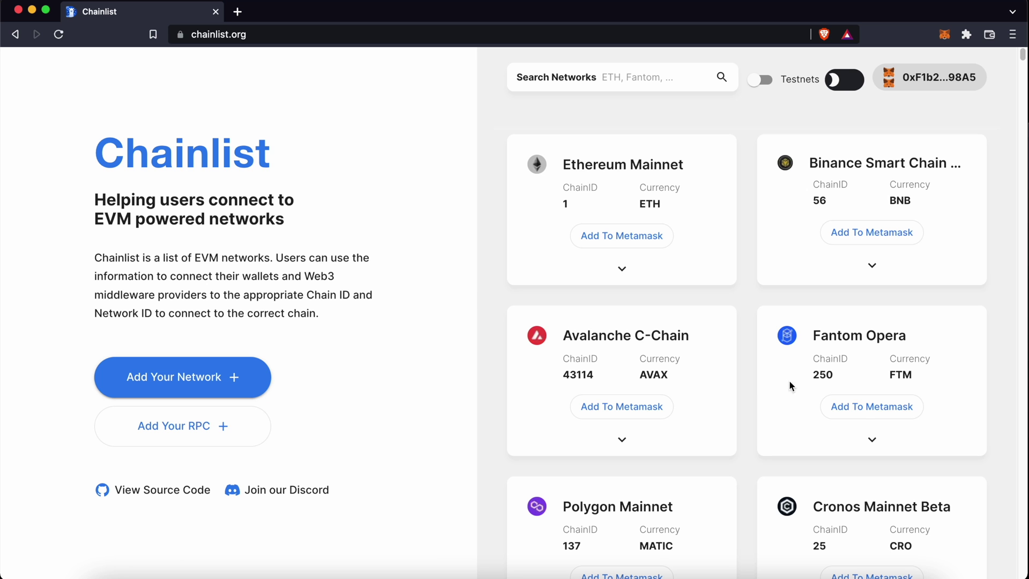
Add Fantom Opera to MetaMask from Chainlist and approve it
left_click(869, 411)
left_click(944, 37)
left_click(899, 433)
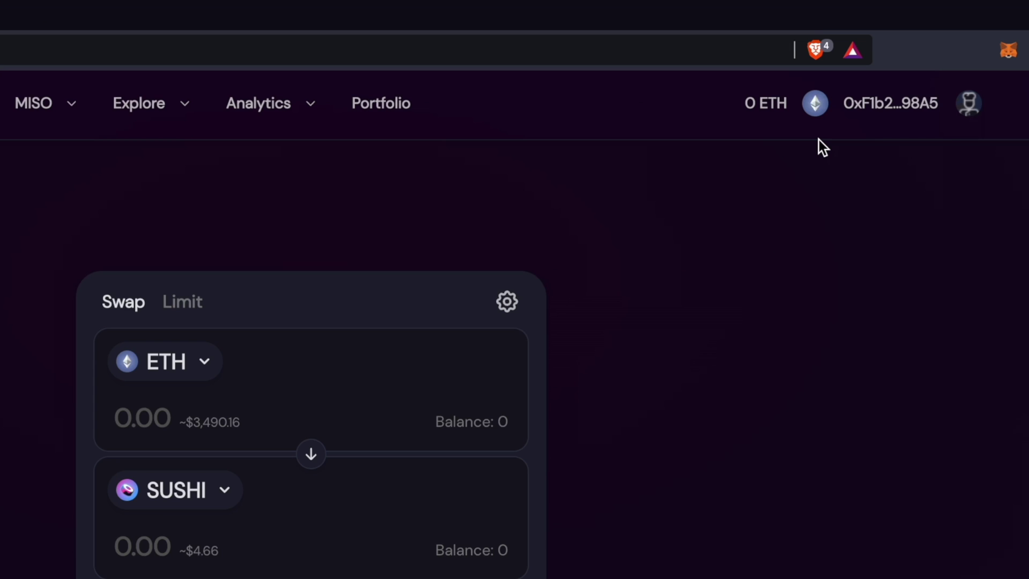
Choose Arbitrum from SushiSwap's network list to have it added to MetaMask
left_click(818, 109)
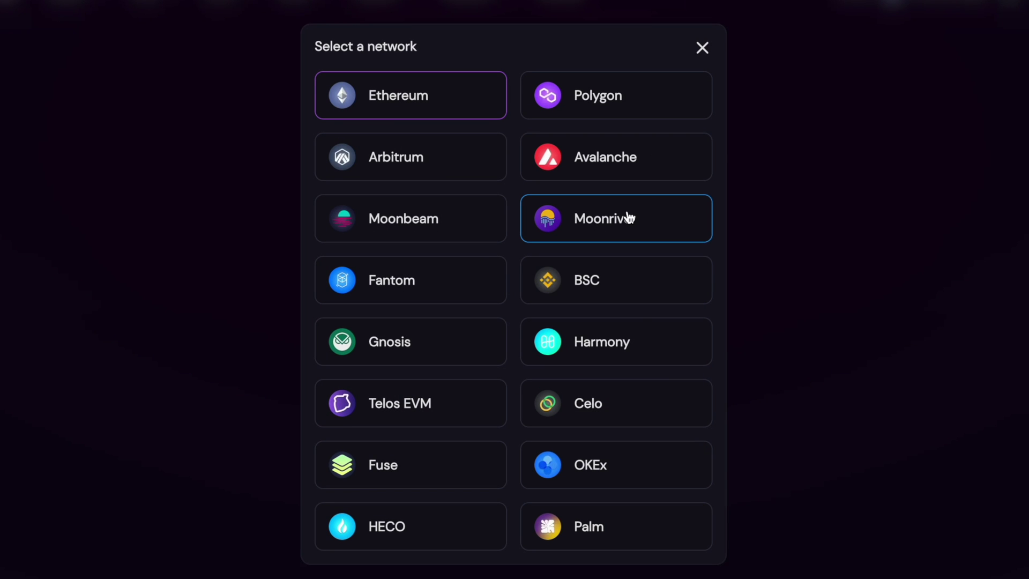
left_click(476, 176)
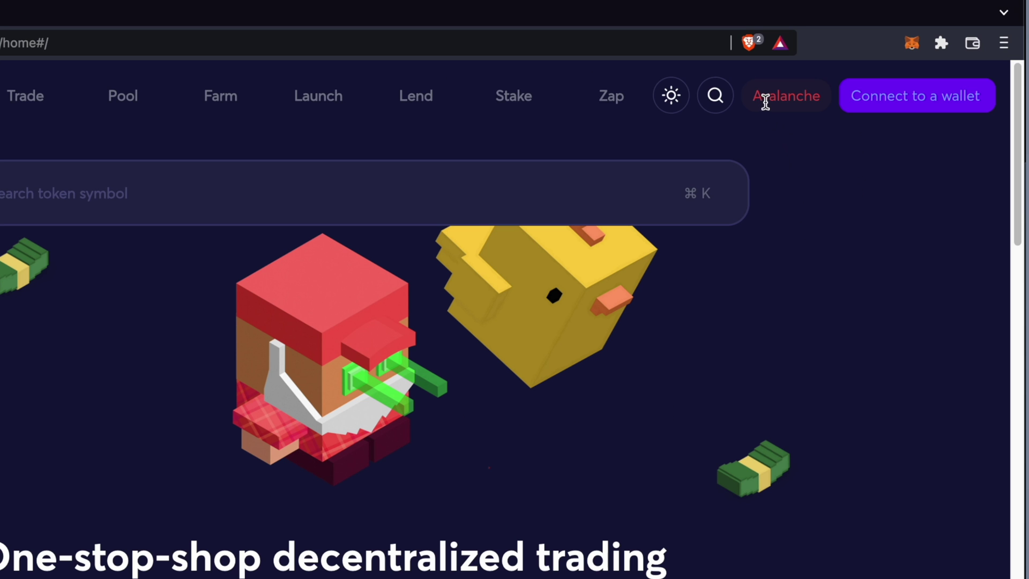
Connect MetaMask to Trader Joe and approve adding Avalanche Mainnet C-Chain (chain ID 43114)
left_click(893, 99)
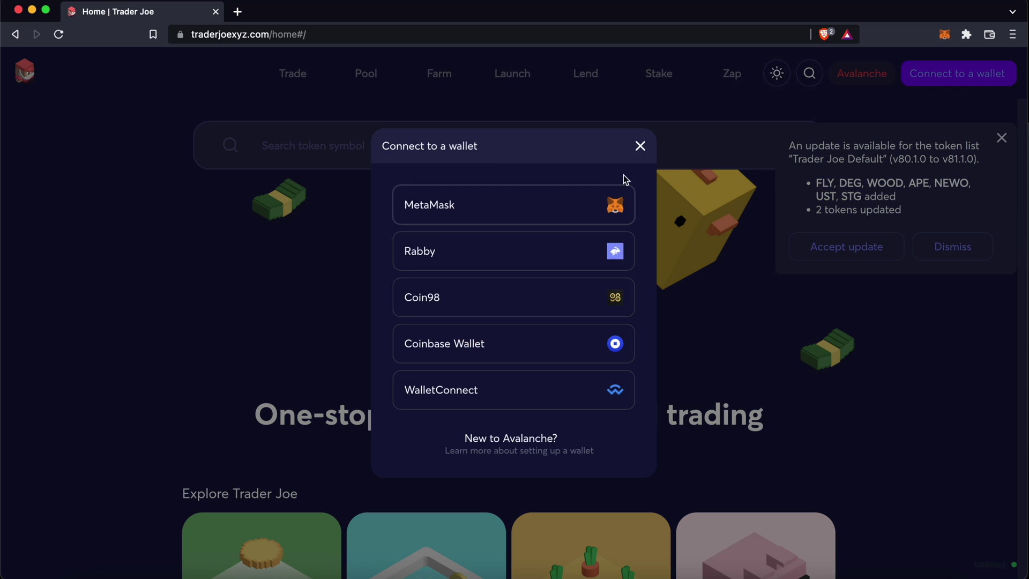
left_click(580, 202)
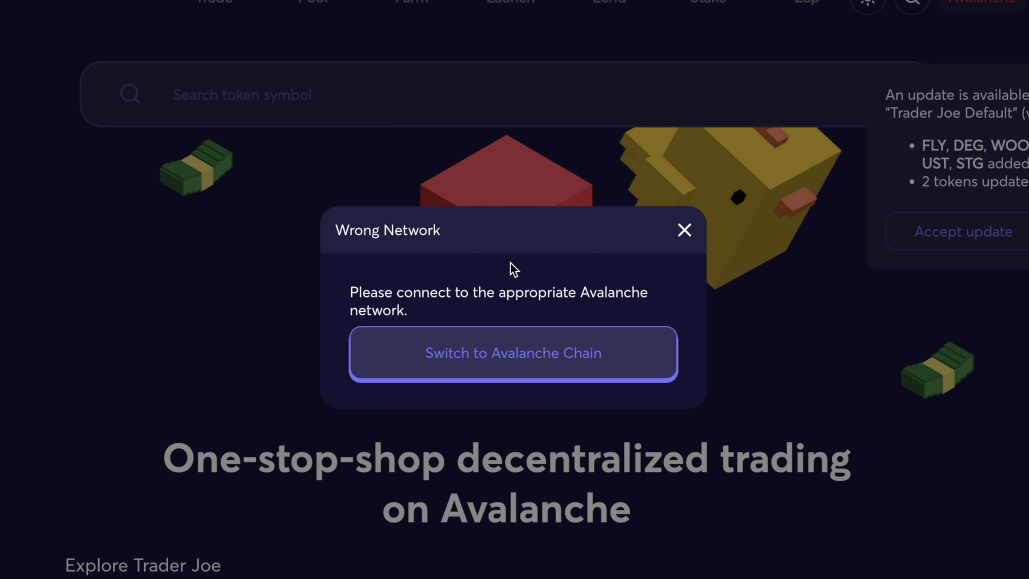
left_click(500, 356)
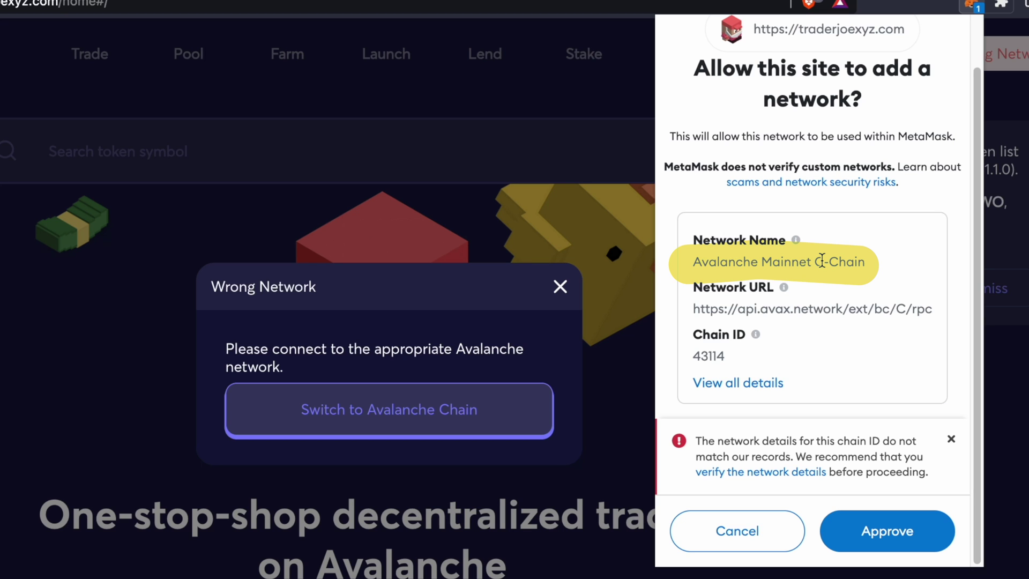
left_click(879, 532)
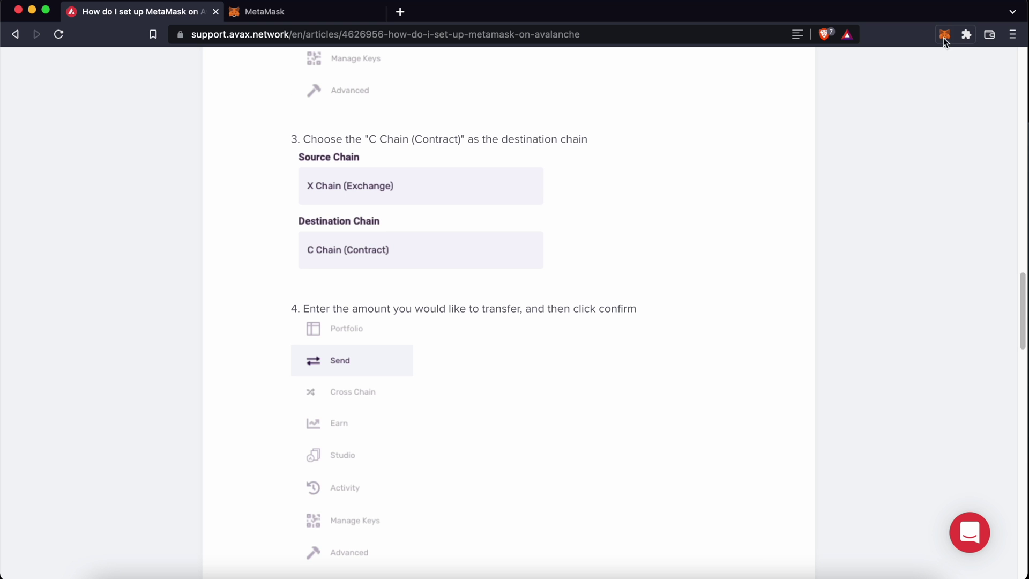
Compare MetaMask's networks with the article's Avalanche settings: chain ID 43114, symbol AVAX, snowtrace.io explorer
left_click(943, 38)
left_click(850, 80)
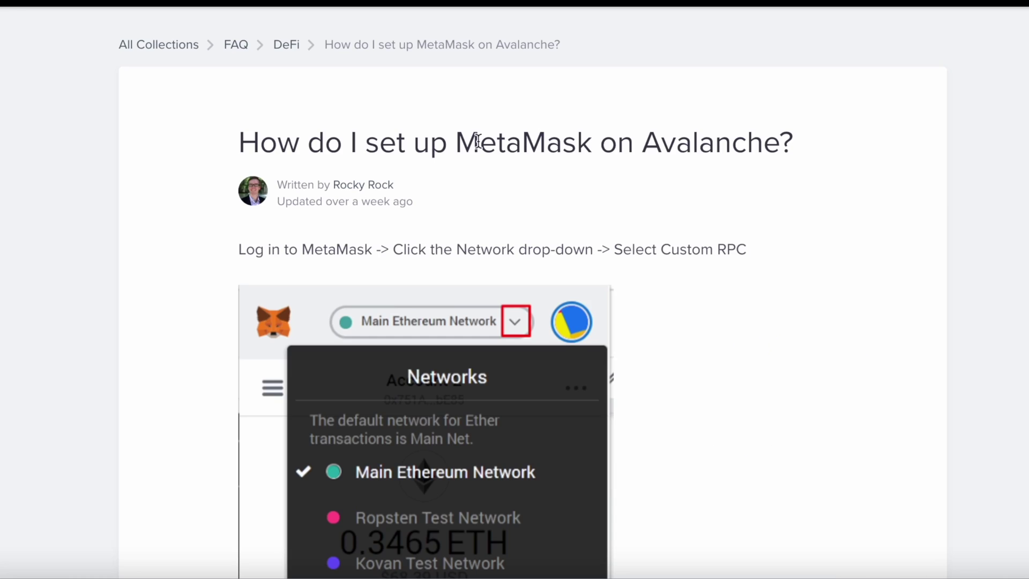
scroll(478, 140, "down", 10)
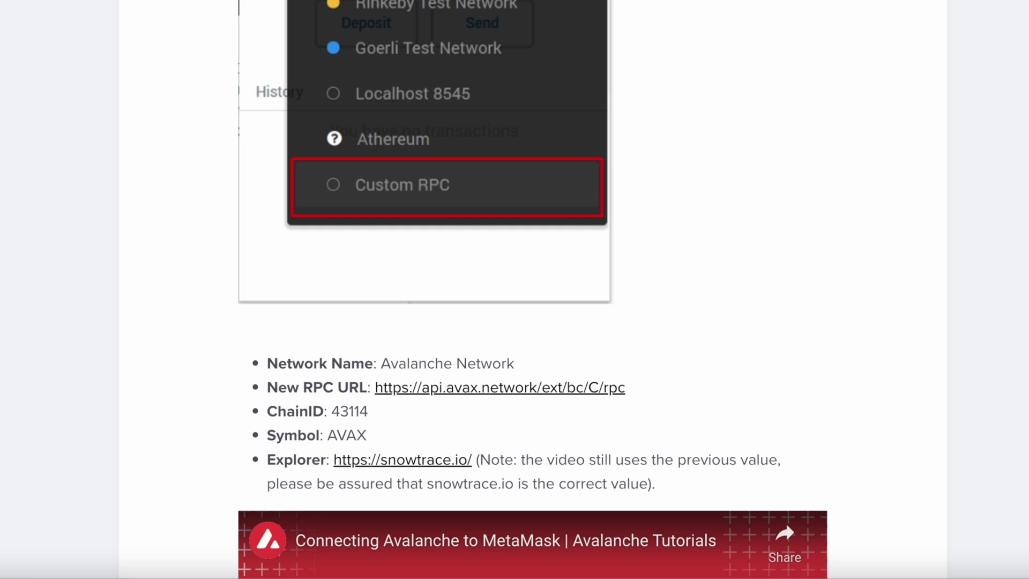
Open MetaMask's settings in the expanded full-tab wallet view
left_click(929, 17)
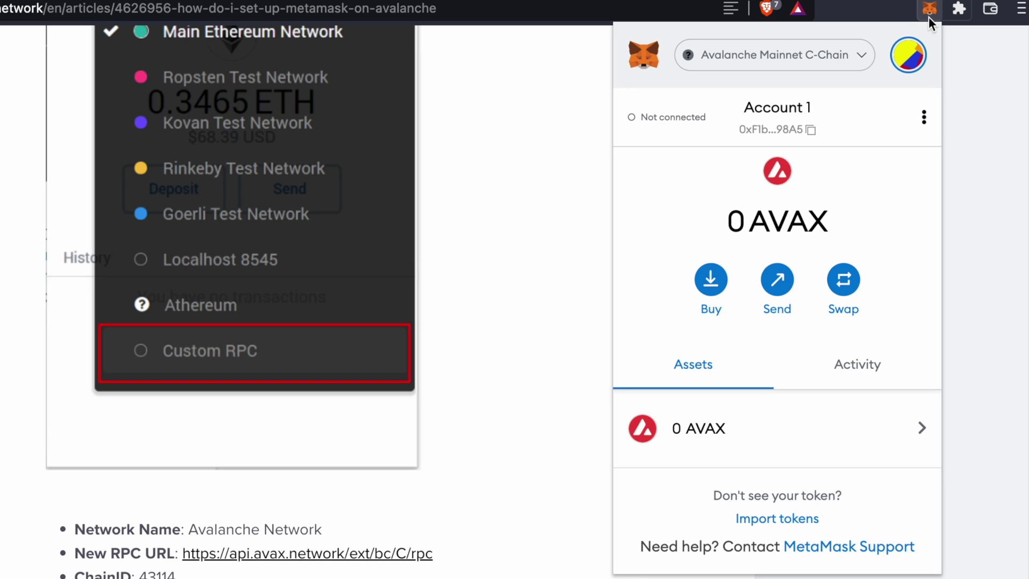
left_click(924, 117)
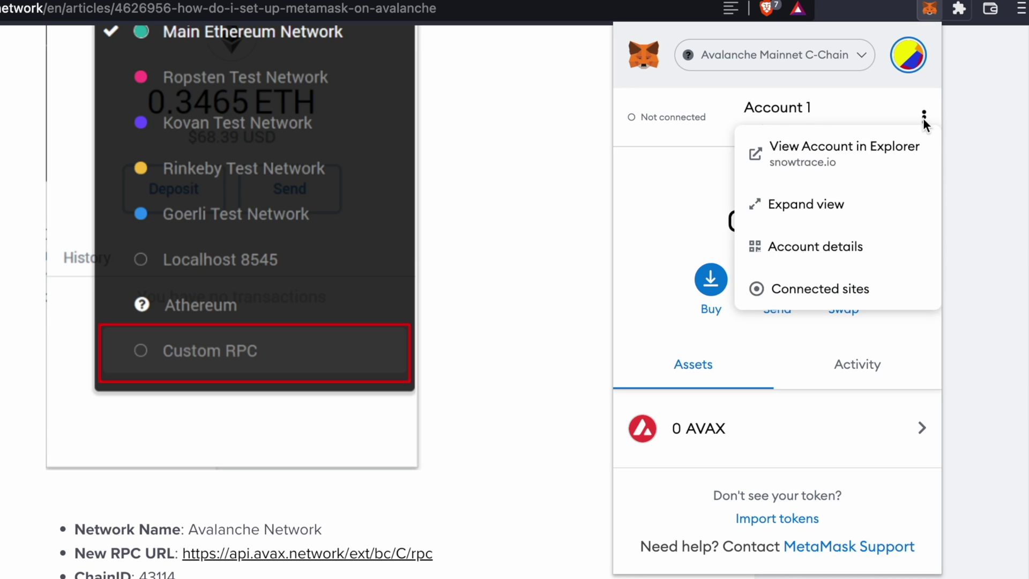
left_click(851, 207)
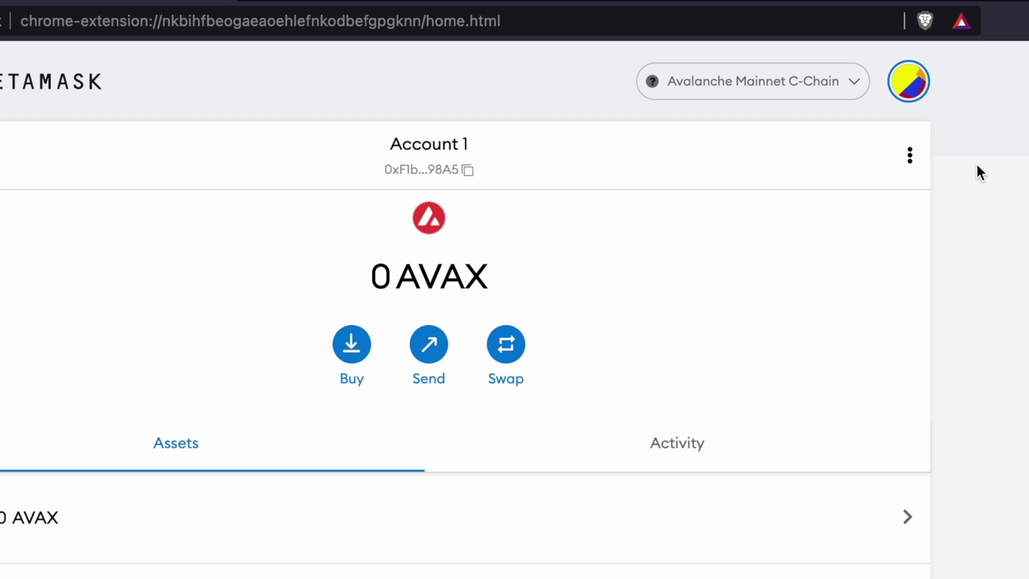
left_click(815, 74)
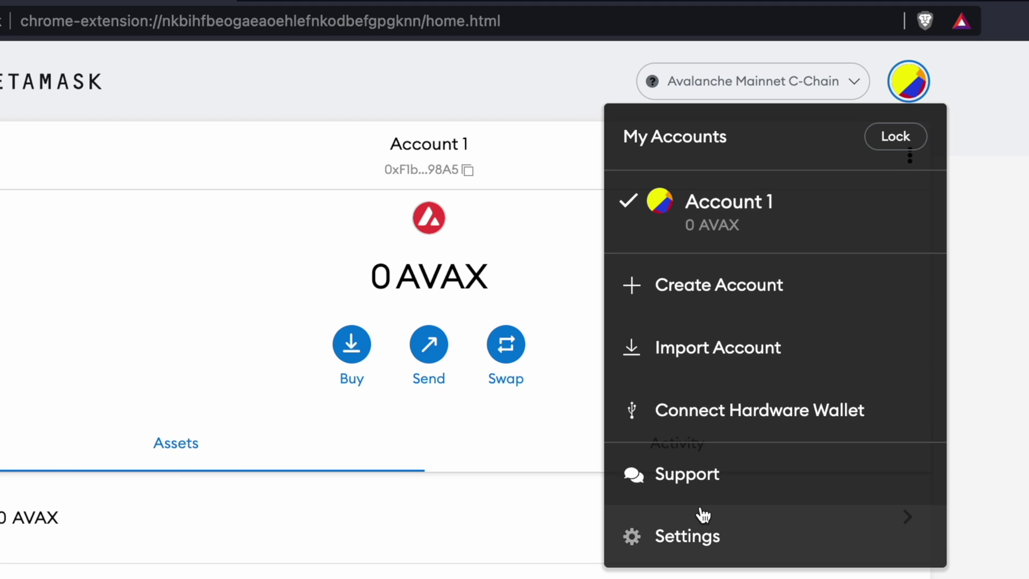
left_click(703, 534)
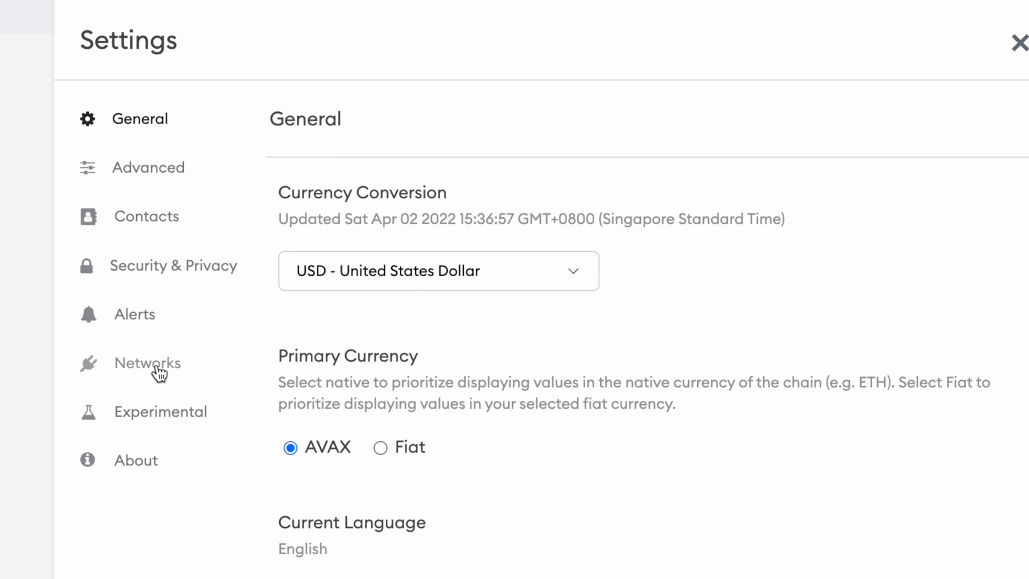
Rename the Avalanche network from 'Avalanche Mainnet C-Chain' to 'Avalanche Mainnet'
left_click(153, 365)
scroll(333, 437, "down", 2)
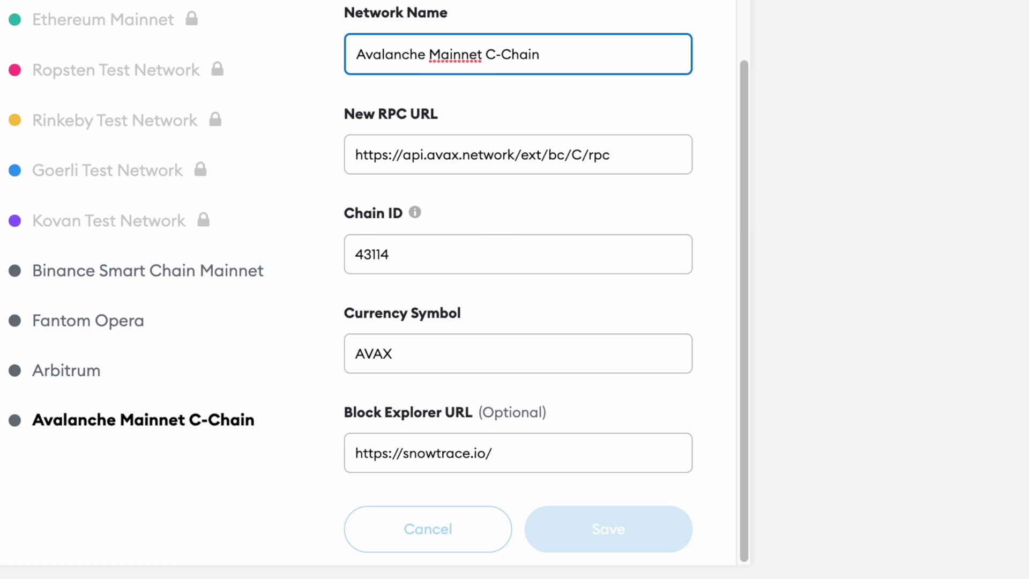
key("BackSpace")
key("BackSpace")
key("BackSpace")
key("BackSpace")
key("BackSpace")
key("BackSpace")
key("BackSpace")
key("BackSpace")
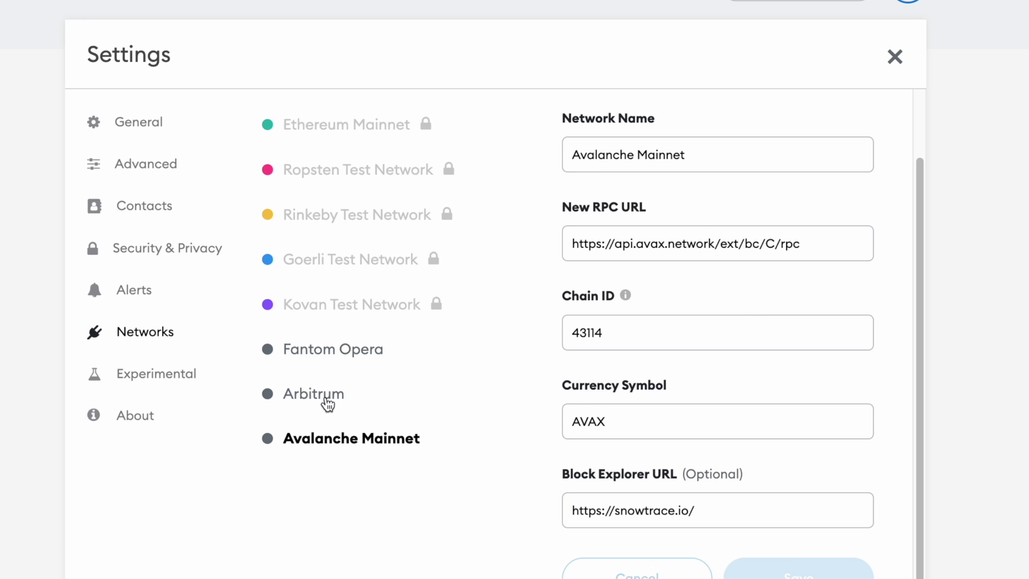
Delete the Arbitrum network from MetaMask
left_click(375, 375)
left_click(611, 504)
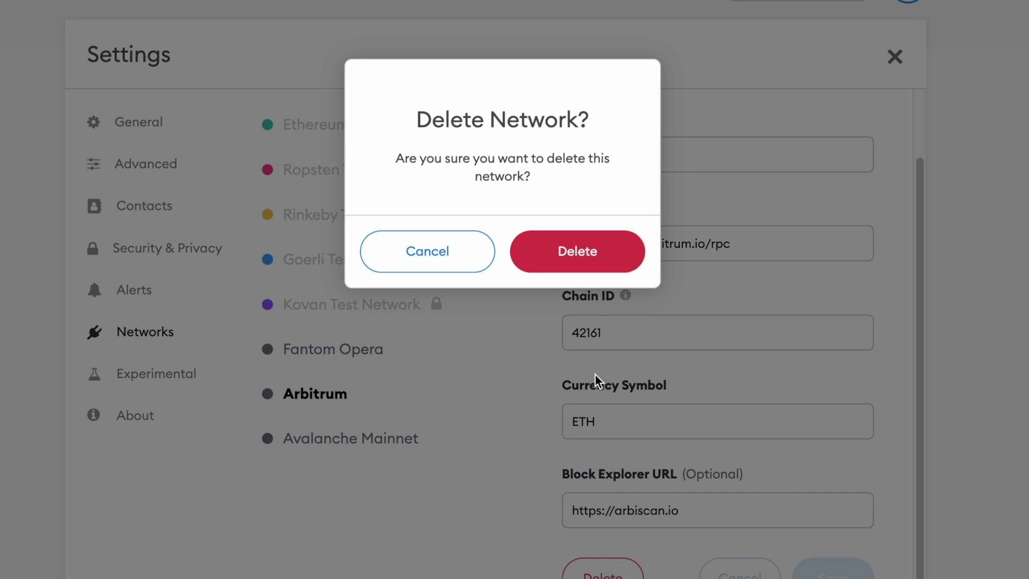
left_click(569, 268)
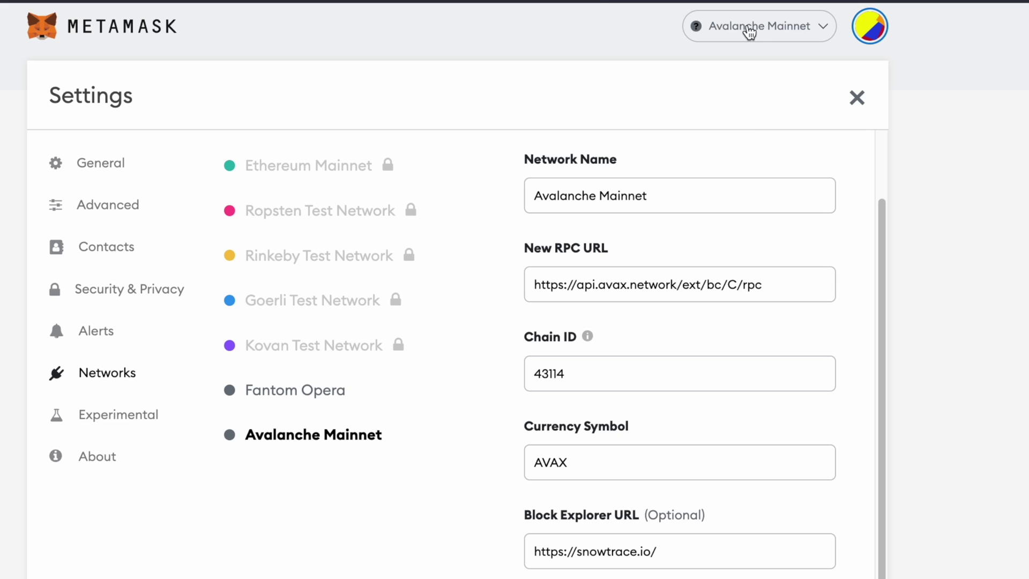
Make Ethereum Mainnet the active network and start deleting Avalanche Mainnet
left_click(750, 32)
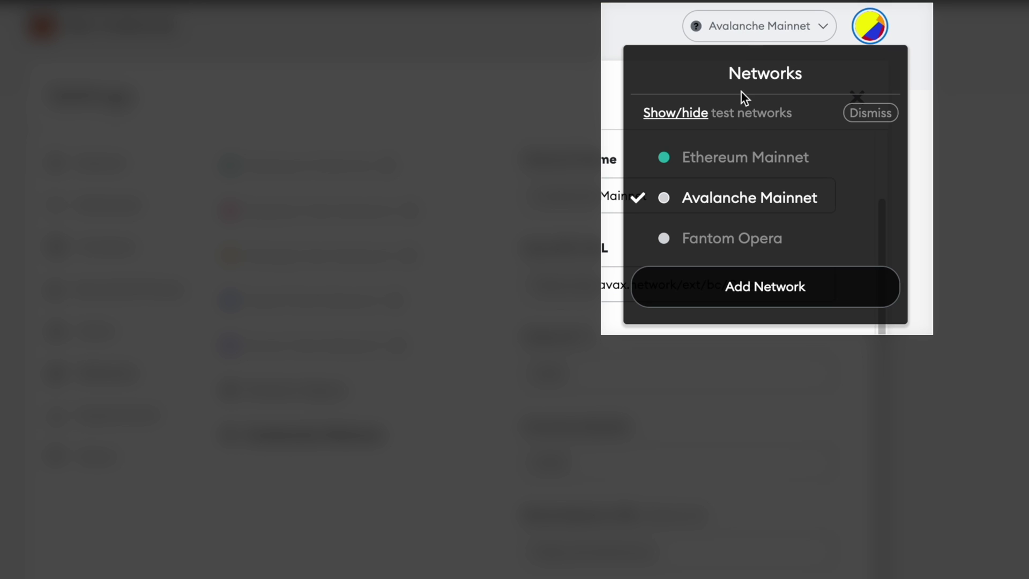
left_click(723, 158)
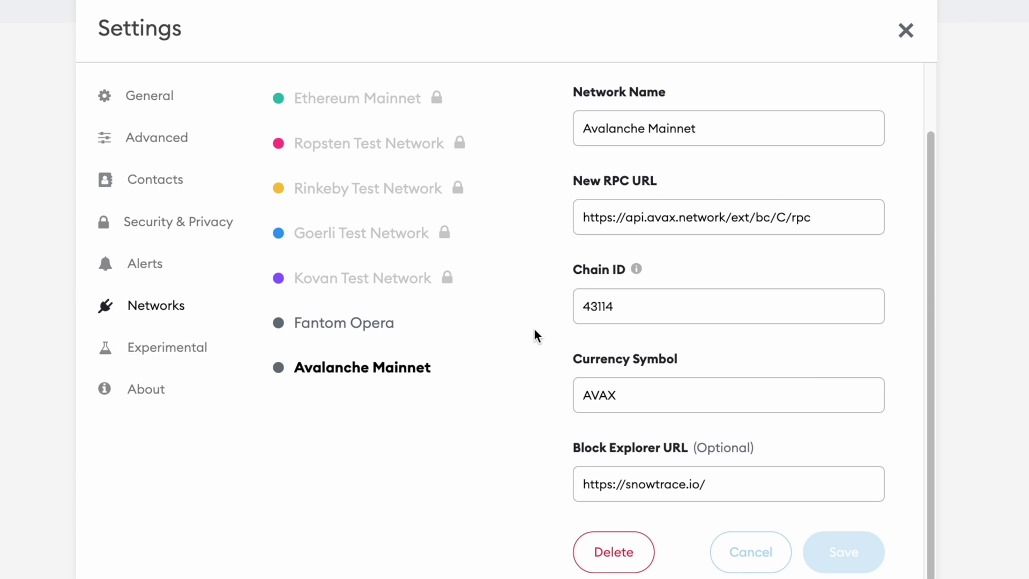
left_click(594, 549)
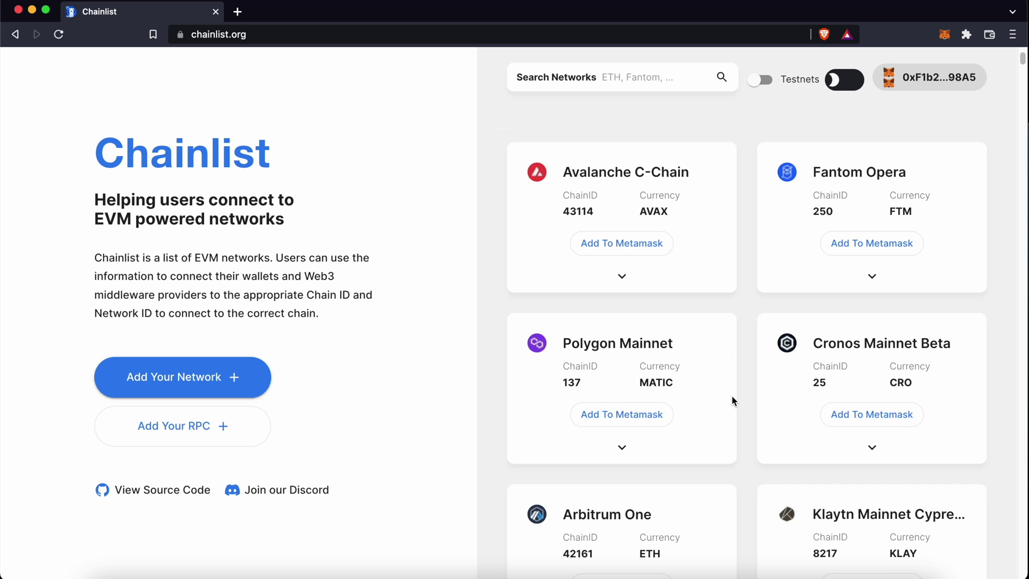
Add Polygon Mainnet (chain ID 137) to MetaMask, switch to it, and scroll Chainlist's list
left_click(643, 412)
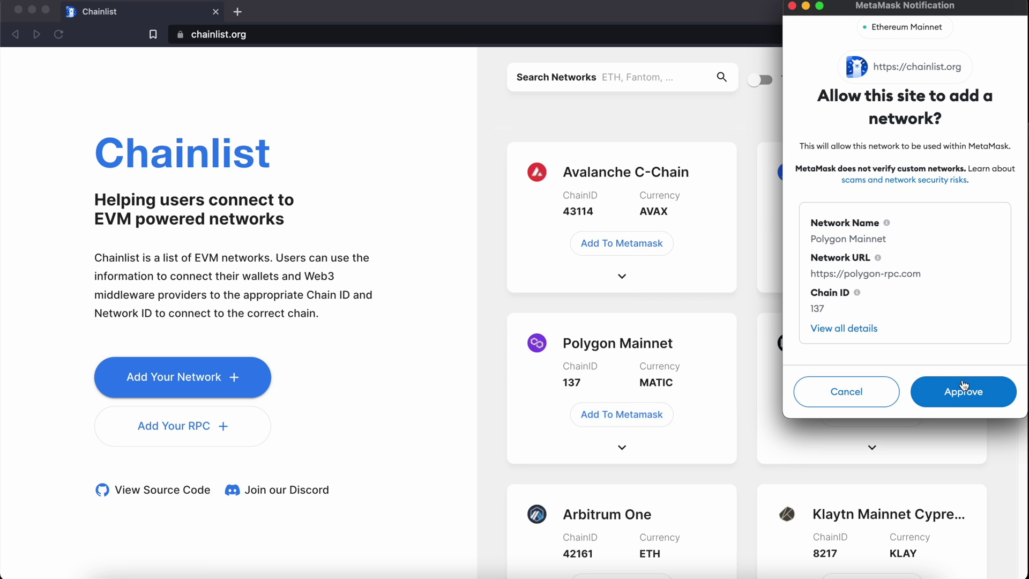
left_click(960, 394)
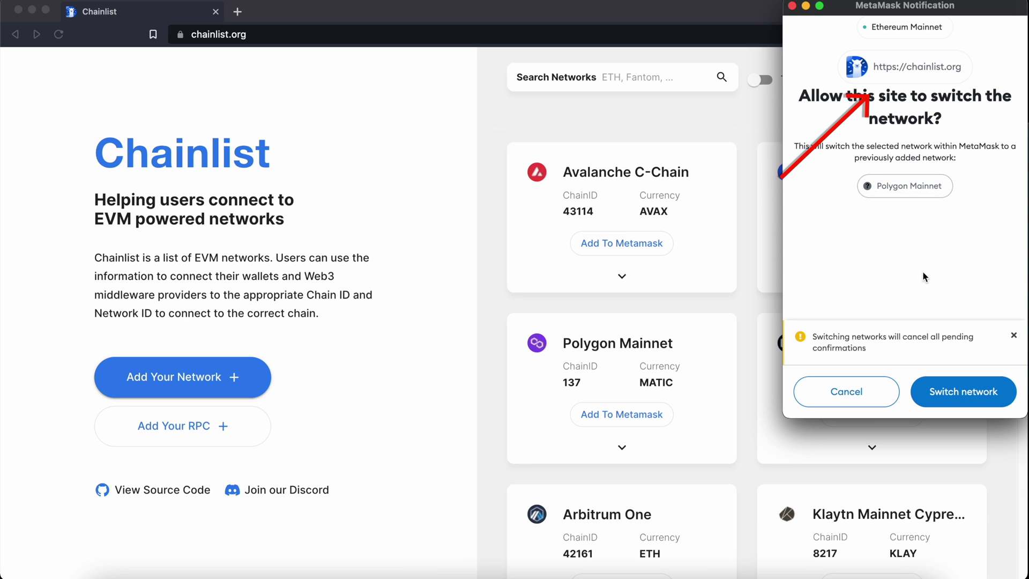
left_click(944, 388)
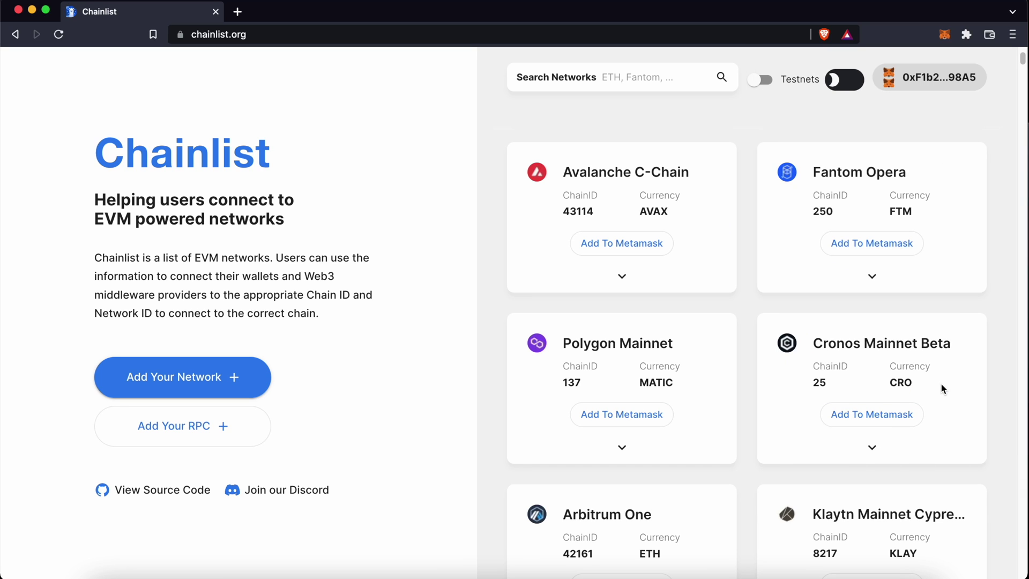
scroll(493, 262, "down", 10)
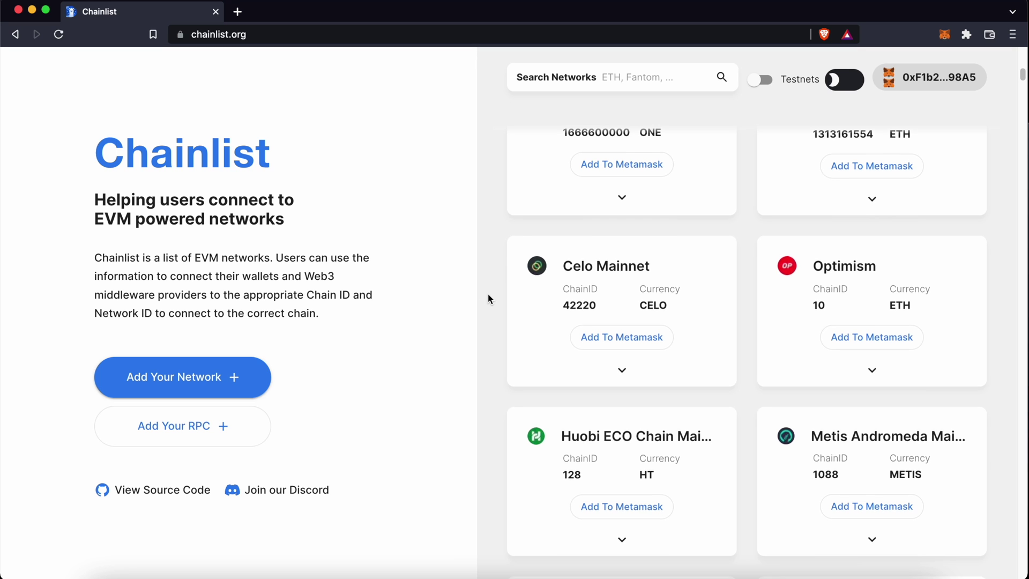
scroll(488, 295, "down", 5)
scroll(490, 381, "up", 6)
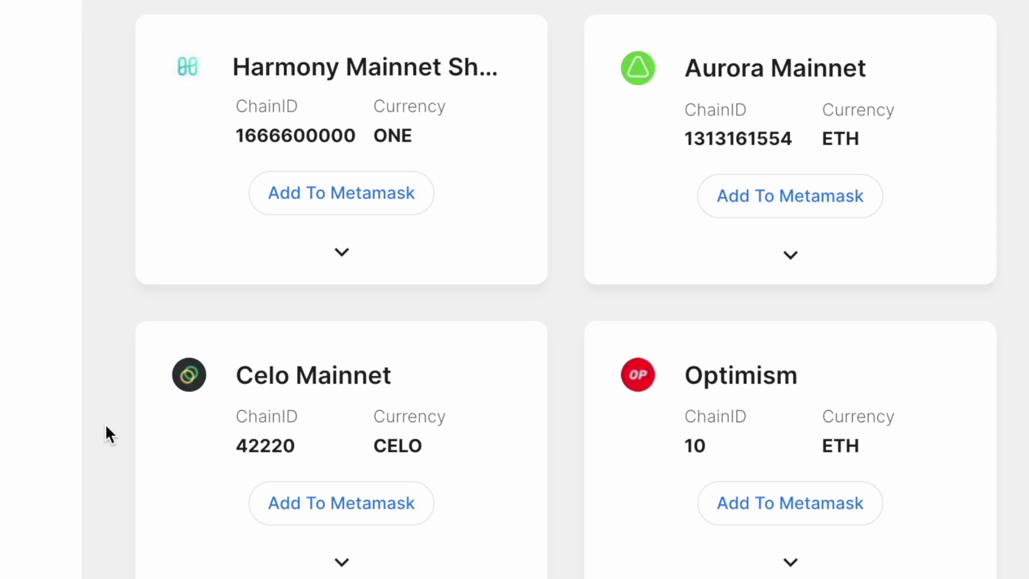
scroll(106, 432, "down", 4)
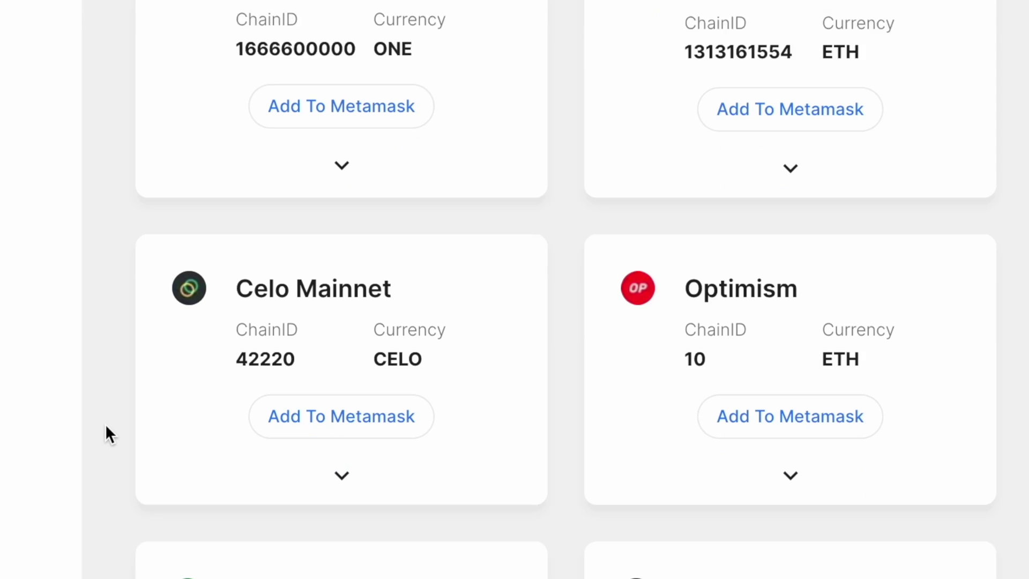